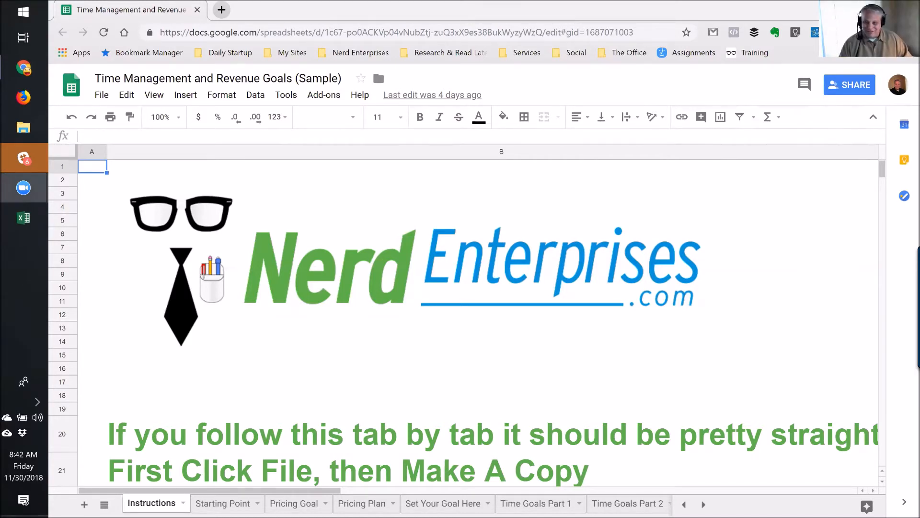
- Open the Nerd Enterprises website in a new browser tab and show the Accounting & Business Consulting page's plan pricing table
{"action": "key", "text": "alt+Tab"}
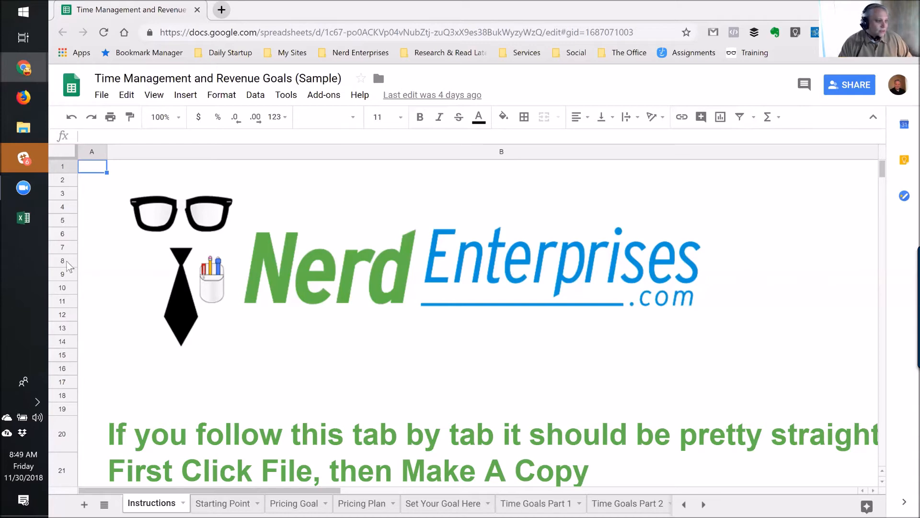
{"action": "left_click", "coordinate": [222, 10]}
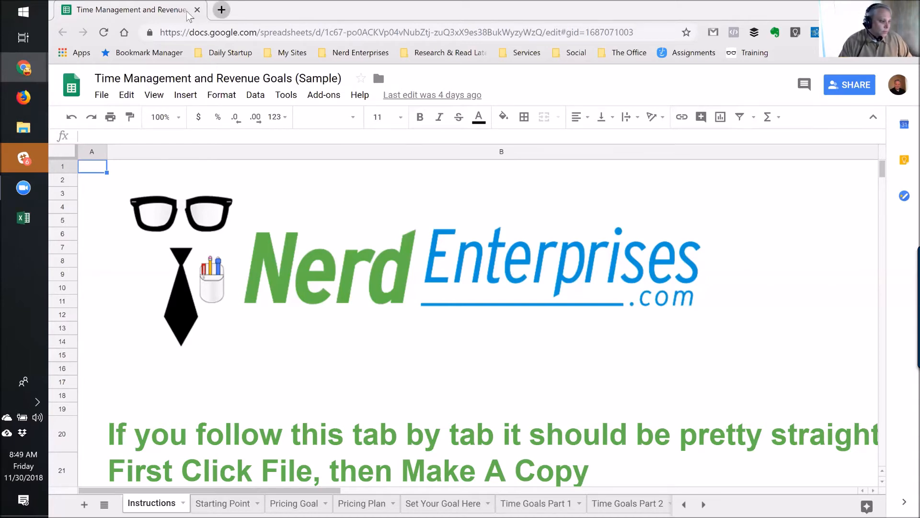
{"action": "left_click", "coordinate": [124, 32]}
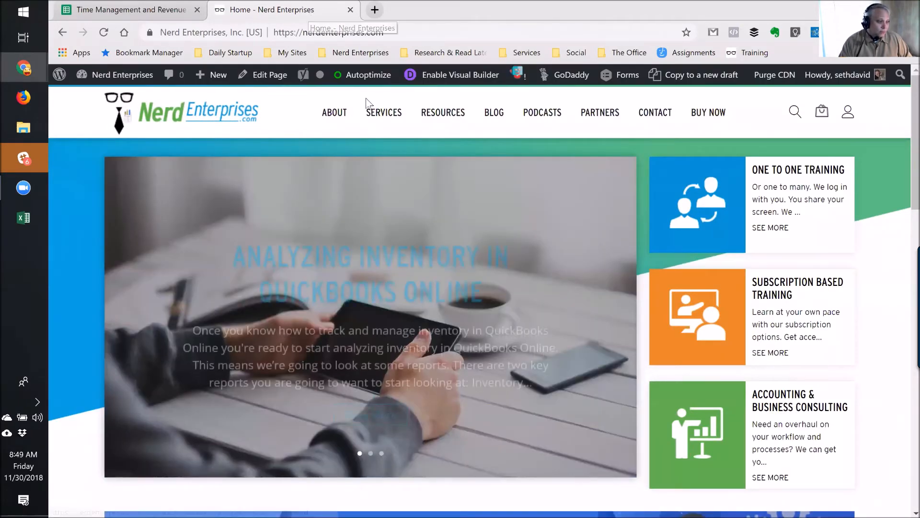
{"action": "mouse_move", "coordinate": [382, 112]}
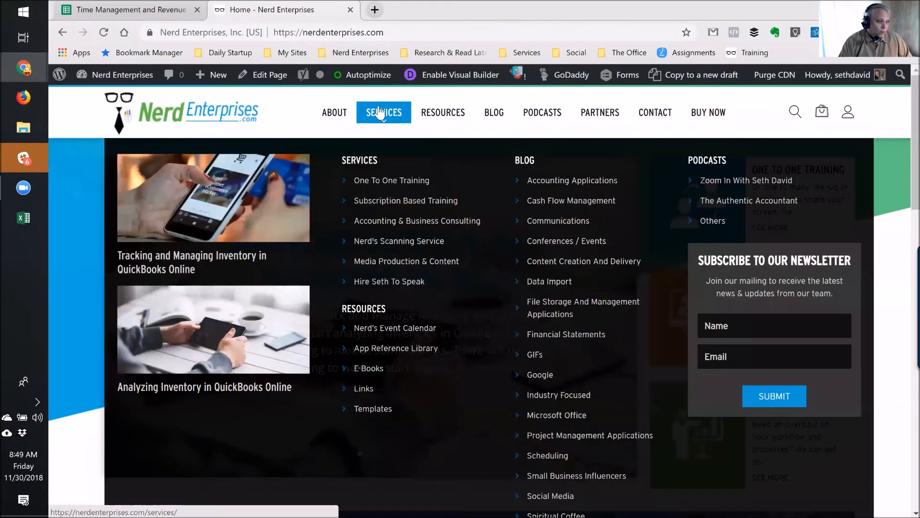
{"action": "left_click", "coordinate": [431, 221]}
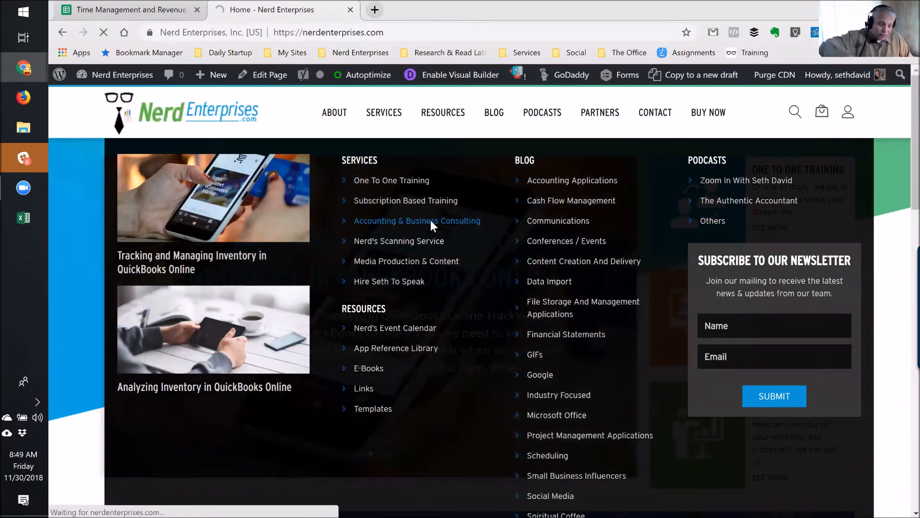
{"action": "scroll", "coordinate": [502, 251], "scroll_direction": "down", "scroll_amount": 15}
{"action": "scroll", "coordinate": [488, 248], "scroll_direction": "down", "scroll_amount": 5}
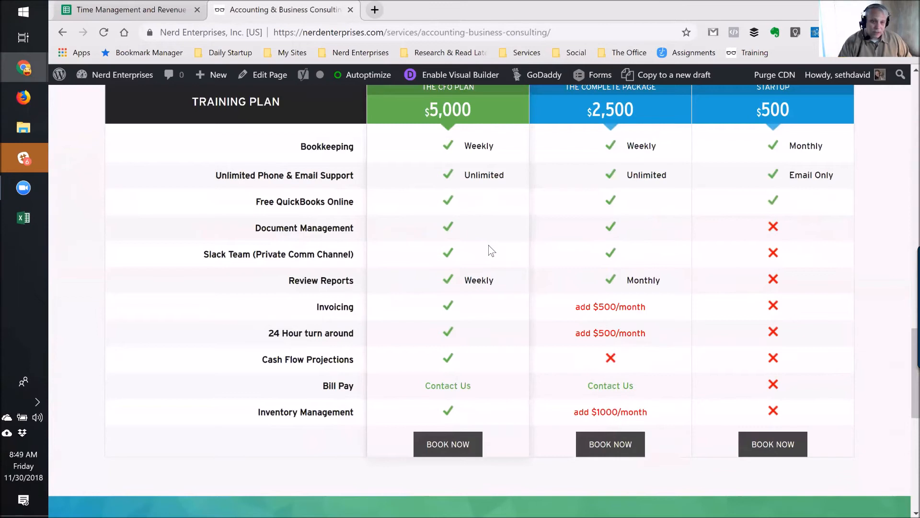
- Select the consulting page's web address and dismiss the Nerd Studio Time calendar reminder
{"action": "left_click", "coordinate": [565, 33]}
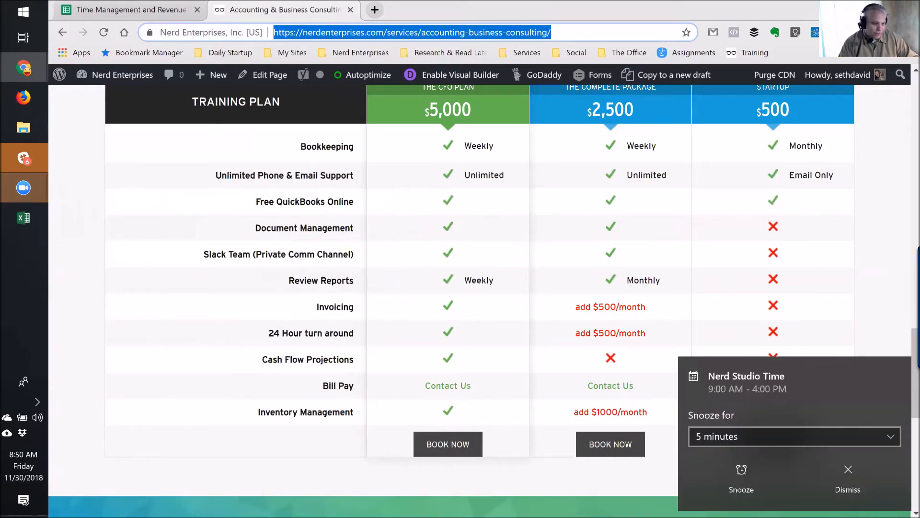
{"action": "left_click", "coordinate": [862, 468]}
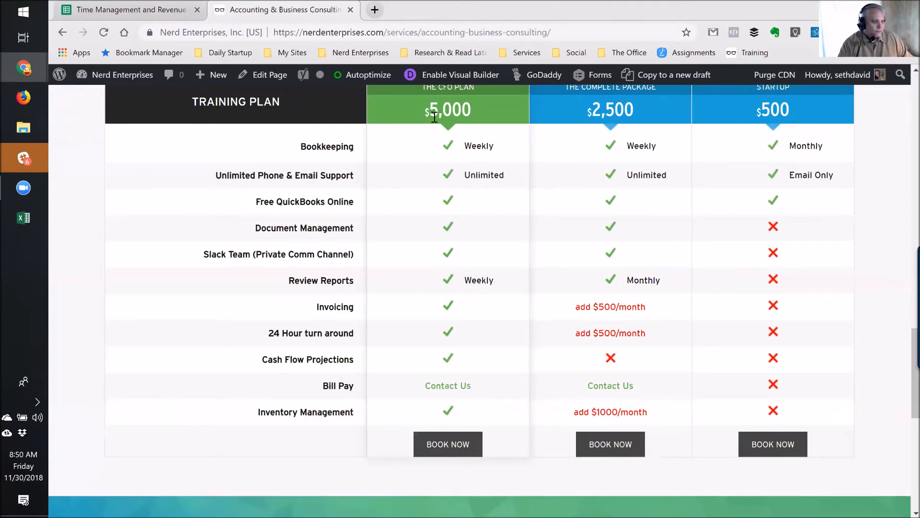
- Compare the prices of the CFO Plan, the Complete Package and the Startup plan by highlighting them in the pricing table
{"action": "left_click_drag", "start_coordinate": [434, 117], "coordinate": [475, 115]}
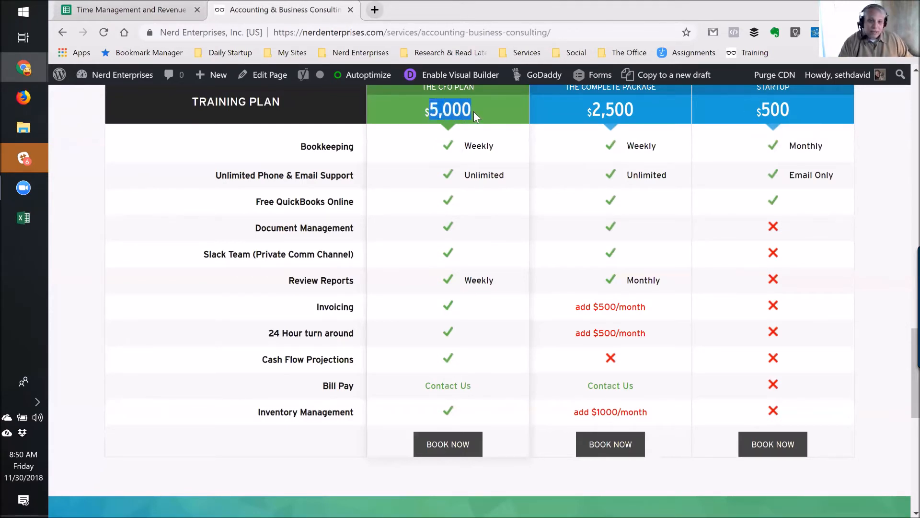
{"action": "left_click", "coordinate": [447, 114]}
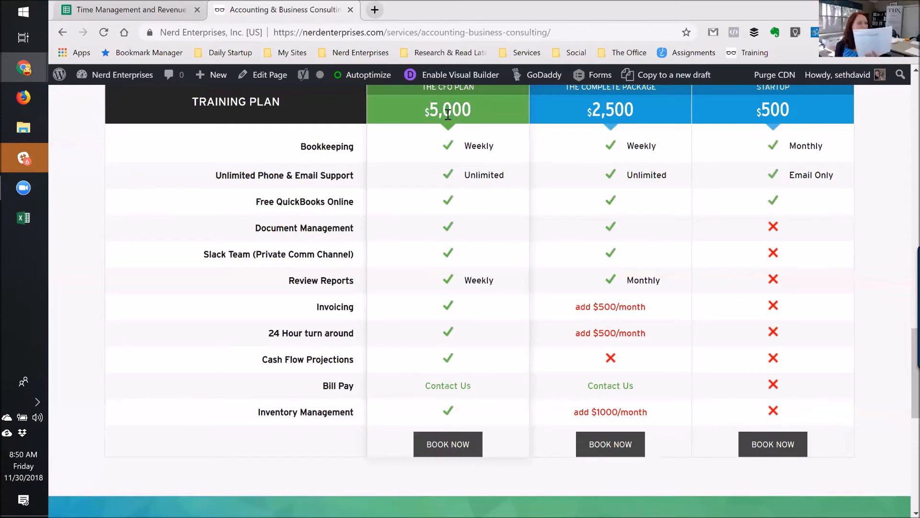
{"action": "left_click_drag", "start_coordinate": [795, 109], "coordinate": [767, 110]}
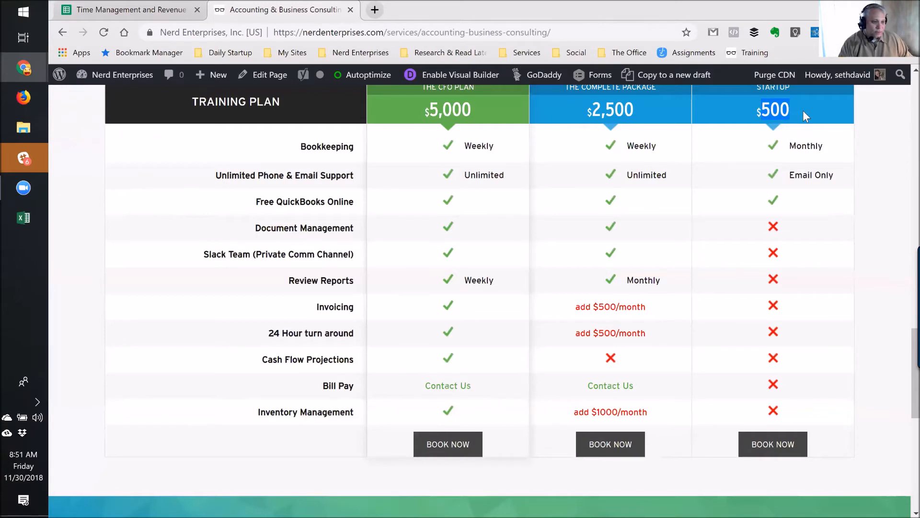
{"action": "left_click_drag", "start_coordinate": [794, 109], "coordinate": [760, 109]}
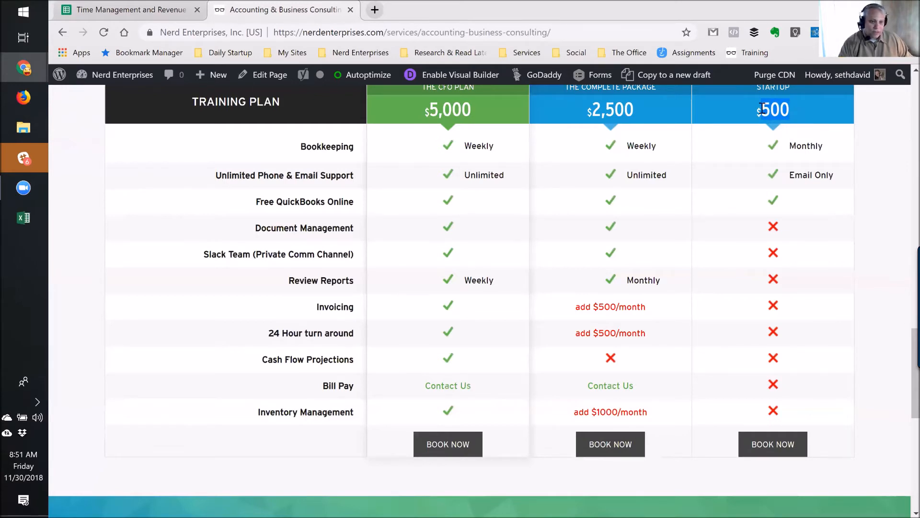
{"action": "left_click_drag", "start_coordinate": [482, 111], "coordinate": [433, 112]}
{"action": "left_click", "coordinate": [611, 110]}
{"action": "left_click_drag", "start_coordinate": [593, 110], "coordinate": [631, 109]}
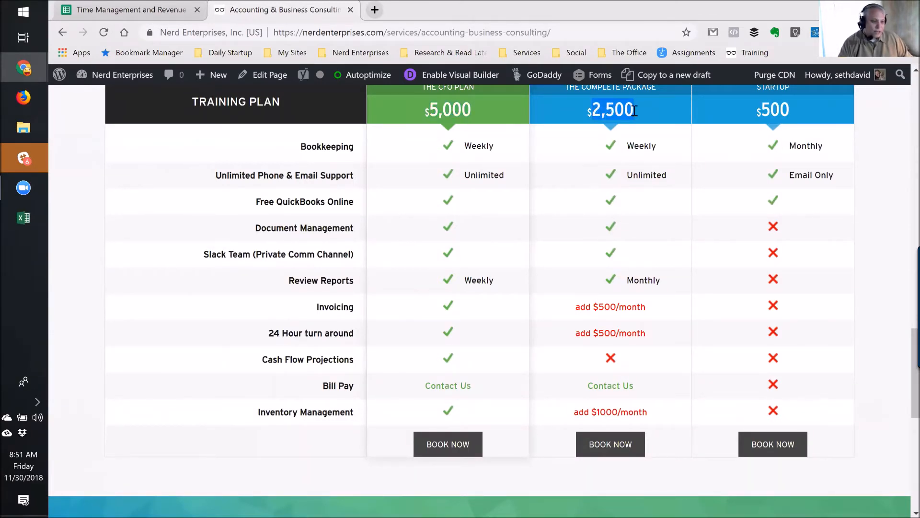
{"action": "scroll", "coordinate": [642, 127], "scroll_direction": "up", "scroll_amount": 1}
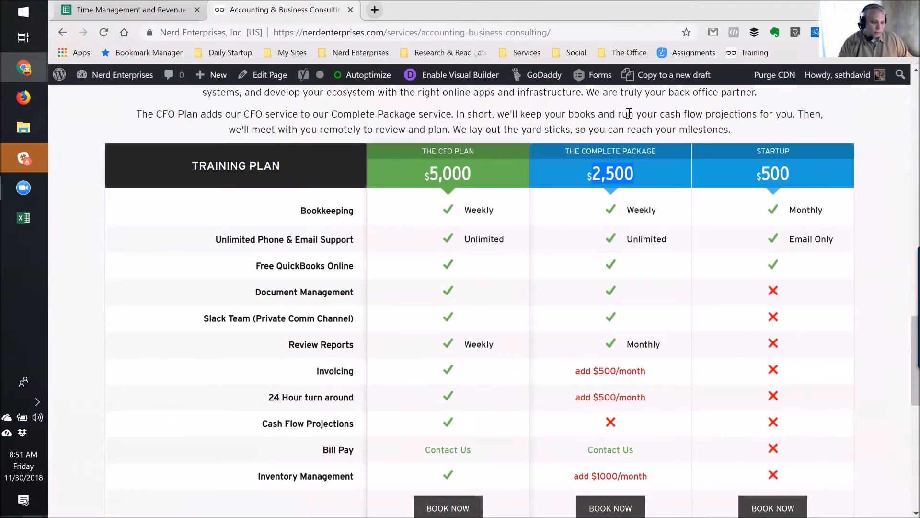
{"action": "left_click", "coordinate": [649, 177]}
{"action": "scroll", "coordinate": [690, 233], "scroll_direction": "down", "scroll_amount": 1}
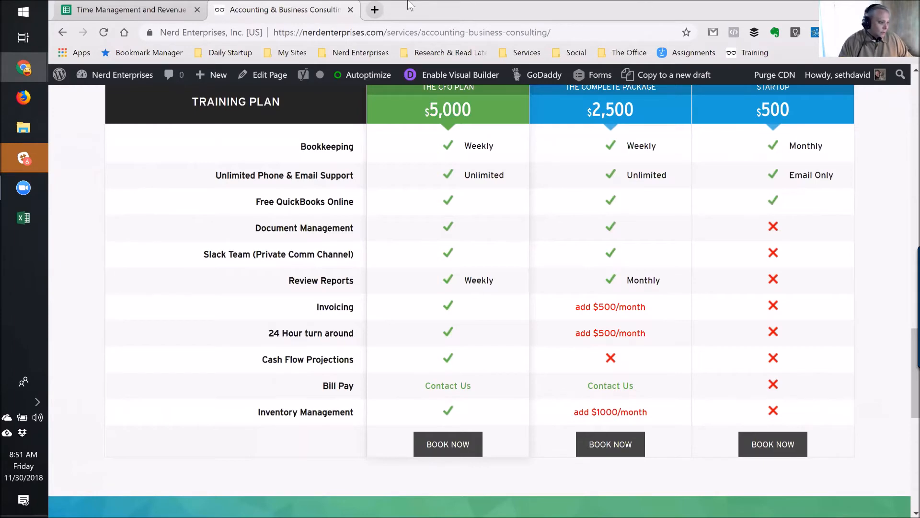
- Return to the Time Management and Revenue Goals spreadsheet and set the yearly income target on the Pricing Goal sheet to 500000
{"action": "left_click", "coordinate": [146, 7]}
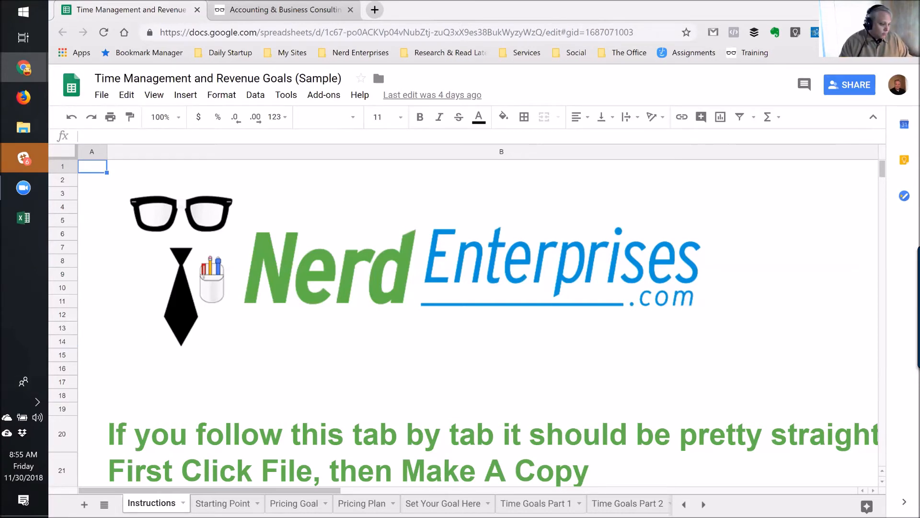
{"action": "left_click", "coordinate": [223, 503]}
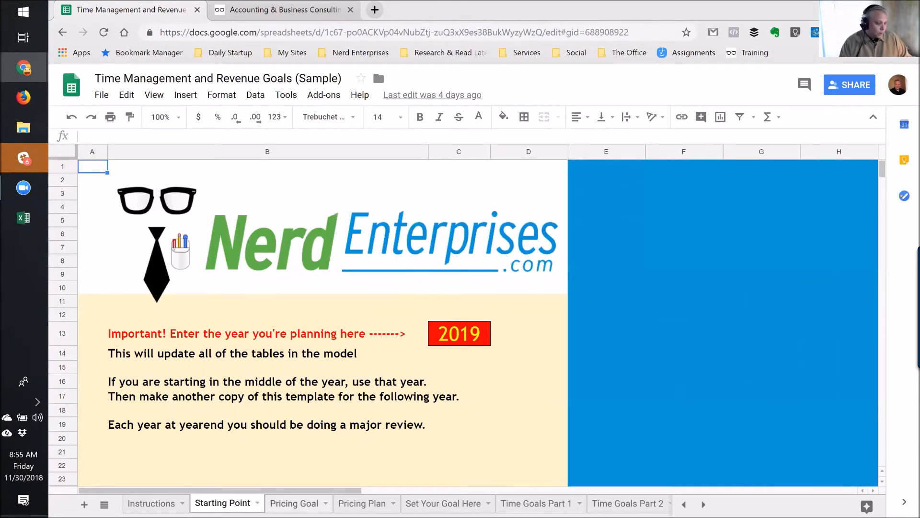
{"action": "left_click", "coordinate": [294, 503]}
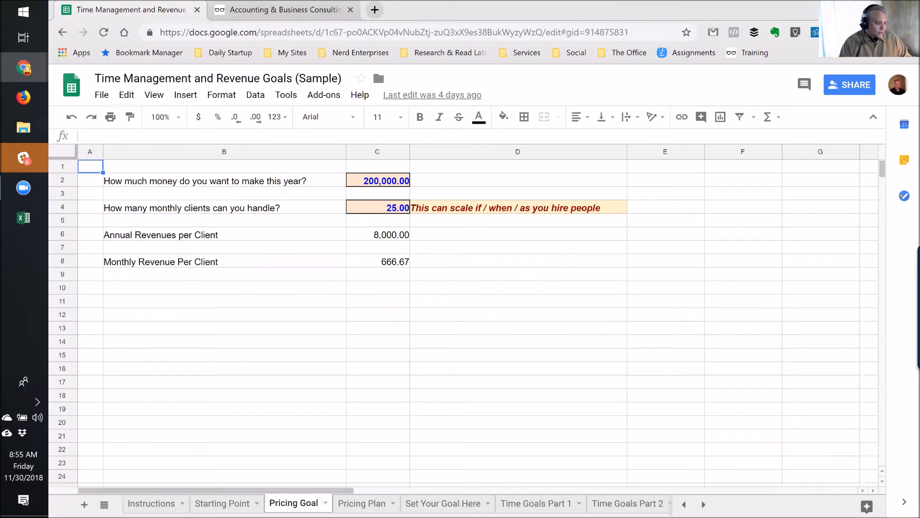
{"action": "left_click", "coordinate": [396, 183]}
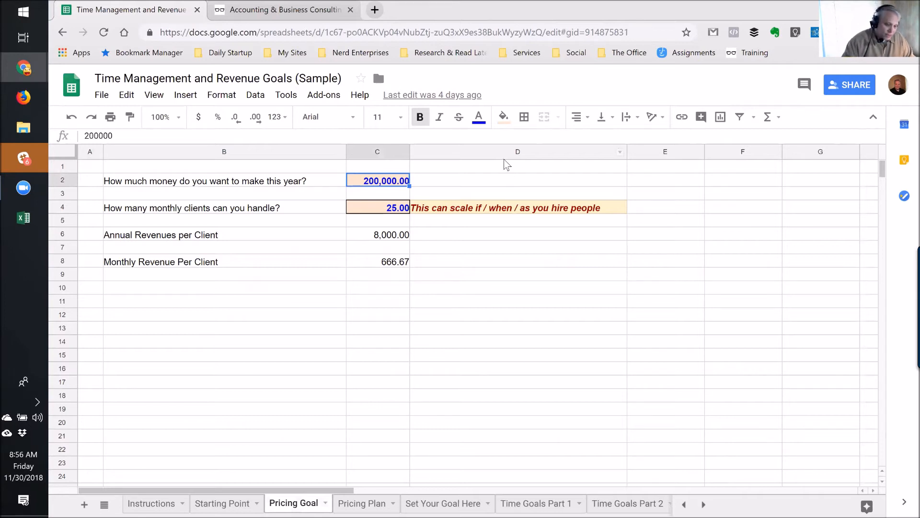
{"action": "type", "text": "500000"}
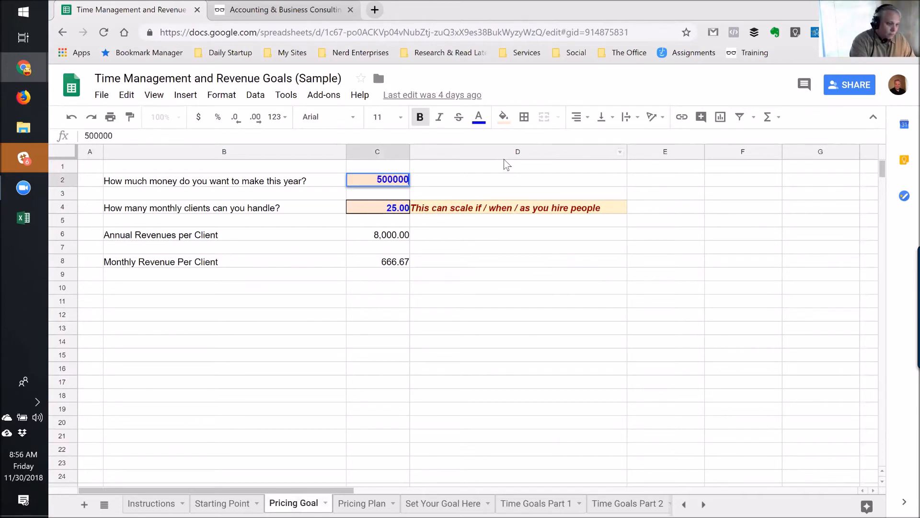
{"action": "key", "text": "Return"}
{"action": "key", "text": "Up"}
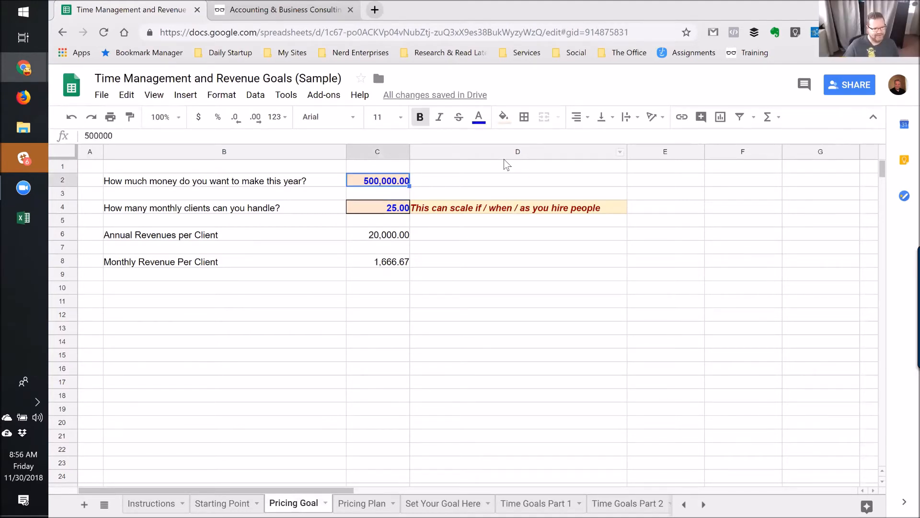
- Review the monthly client capacity and the annual and monthly revenue-per-client formulas on the Pricing Goal sheet
{"action": "key", "text": "Down"}
{"action": "key", "text": "Down"}
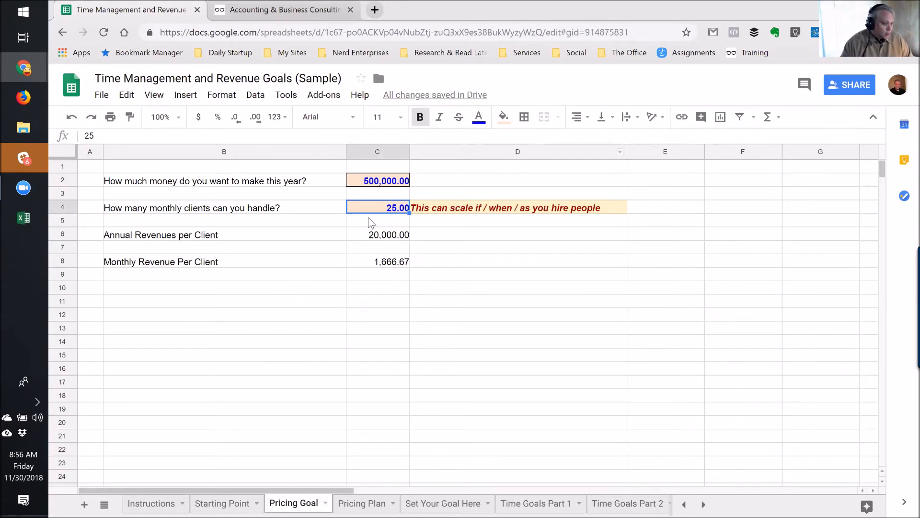
{"action": "left_click", "coordinate": [370, 237]}
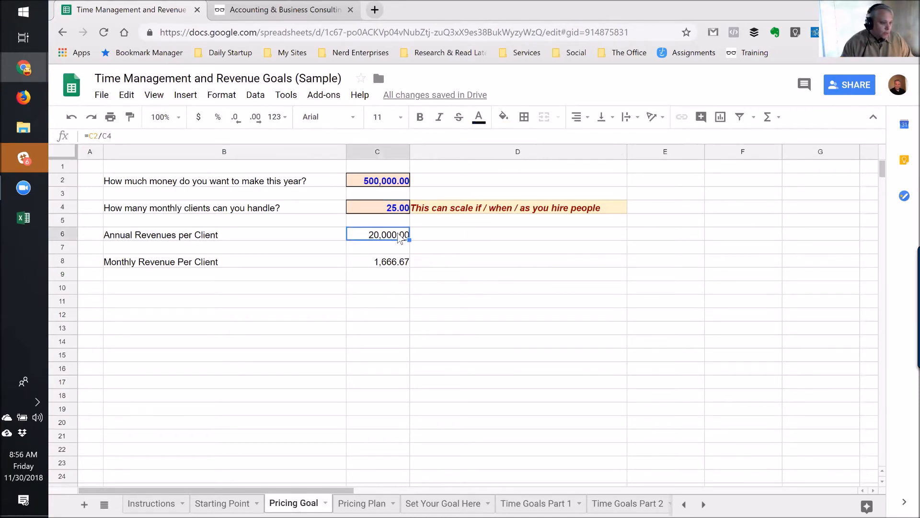
{"action": "left_click", "coordinate": [382, 264]}
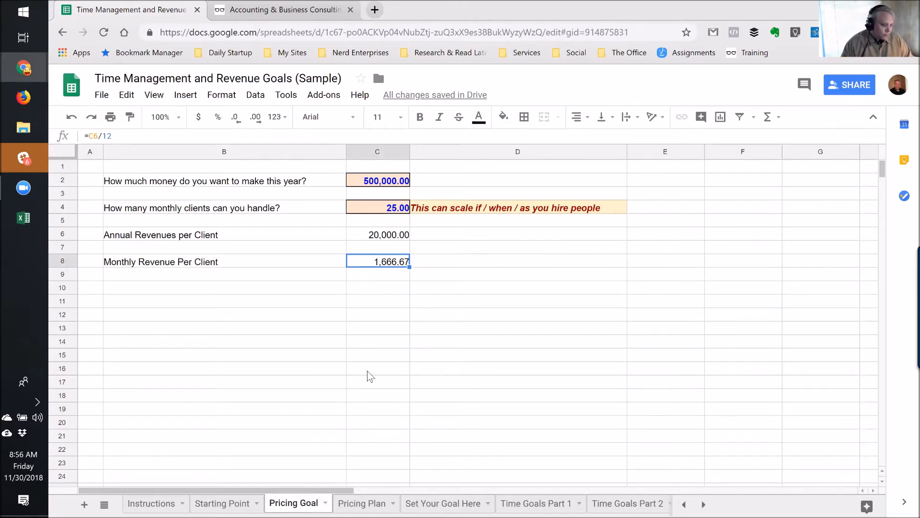
- Examine the Pricing Plan sheet's prices for the three plans, the list of included services and the Middle Plan column
{"action": "left_click", "coordinate": [362, 504]}
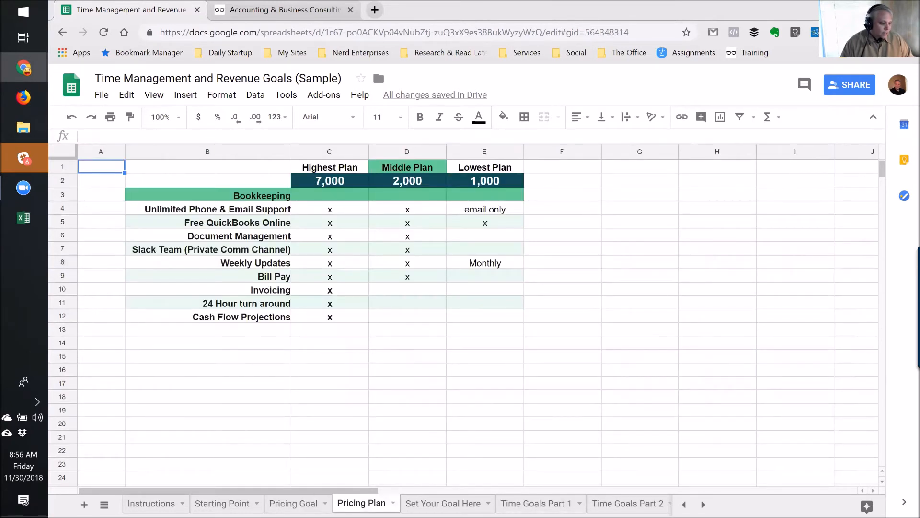
{"action": "left_click", "coordinate": [416, 181]}
{"action": "left_click", "coordinate": [505, 182]}
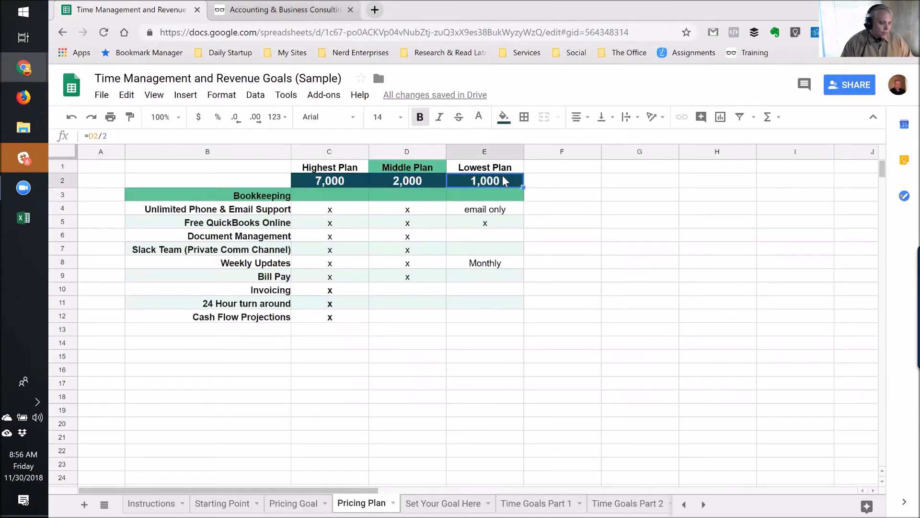
{"action": "left_click", "coordinate": [331, 181]}
{"action": "left_click_drag", "start_coordinate": [254, 195], "coordinate": [260, 316]}
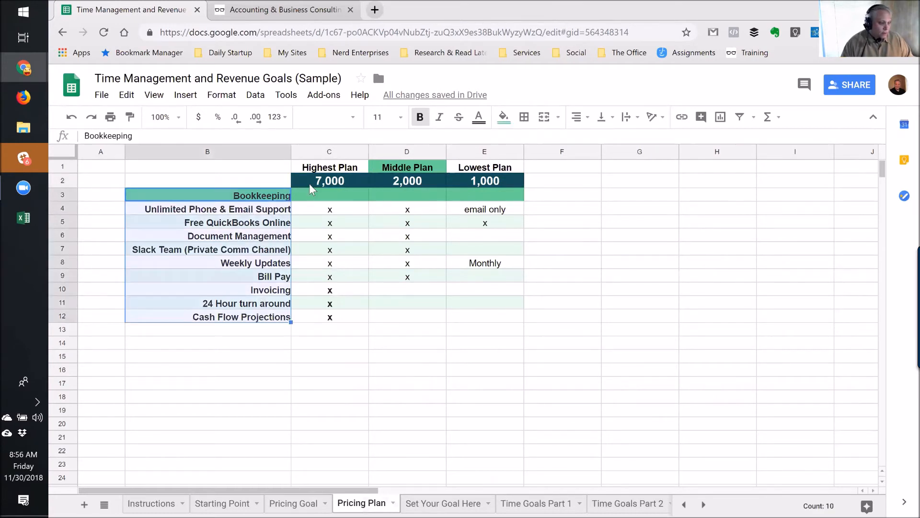
{"action": "left_click", "coordinate": [404, 180]}
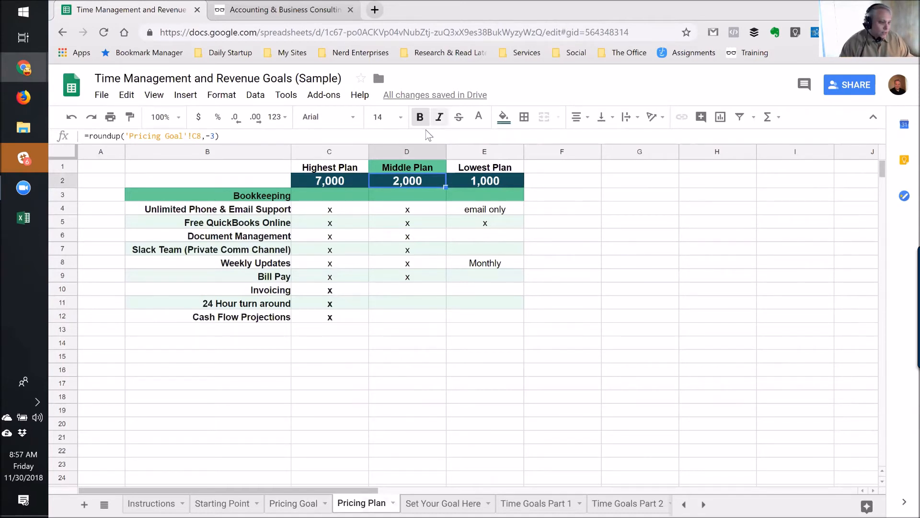
{"action": "left_click", "coordinate": [420, 151]}
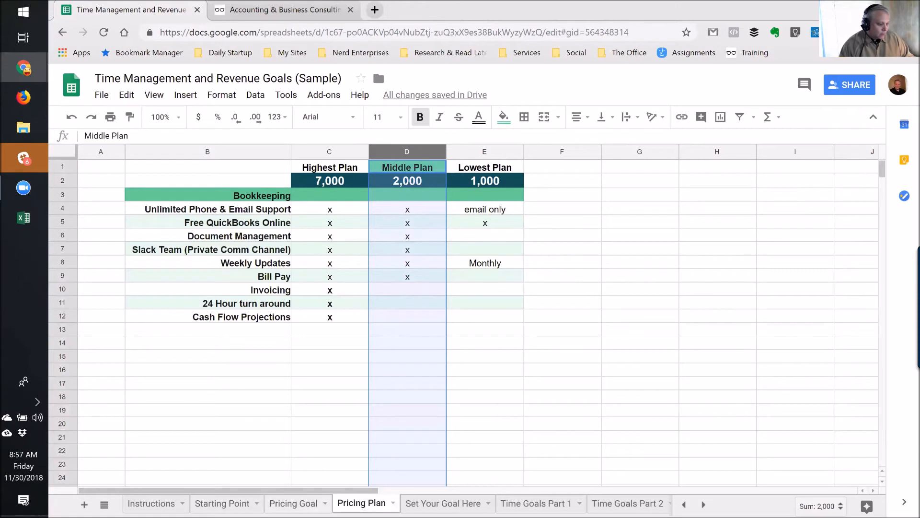
- Go back to the Pricing Goal sheet and review the income target, the monthly client capacity and its note on scaling
{"action": "left_click", "coordinate": [307, 503]}
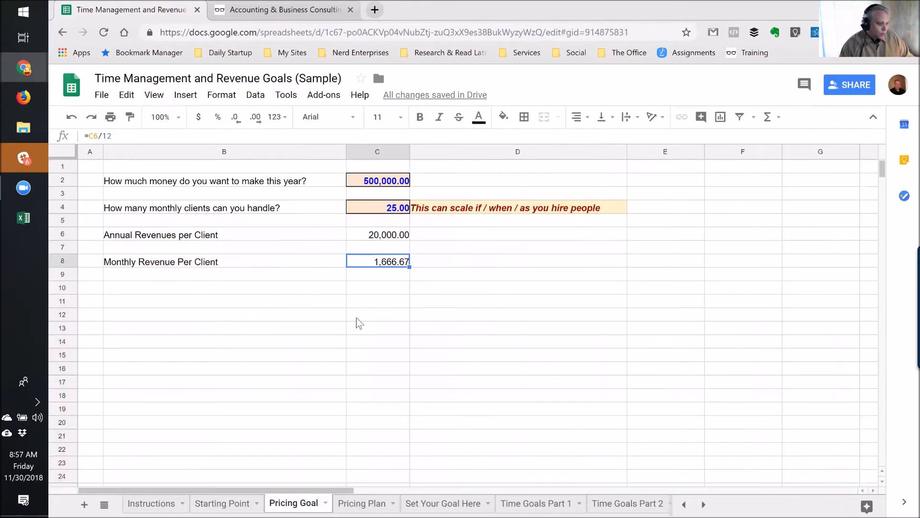
{"action": "left_click", "coordinate": [370, 184]}
{"action": "left_click", "coordinate": [380, 209]}
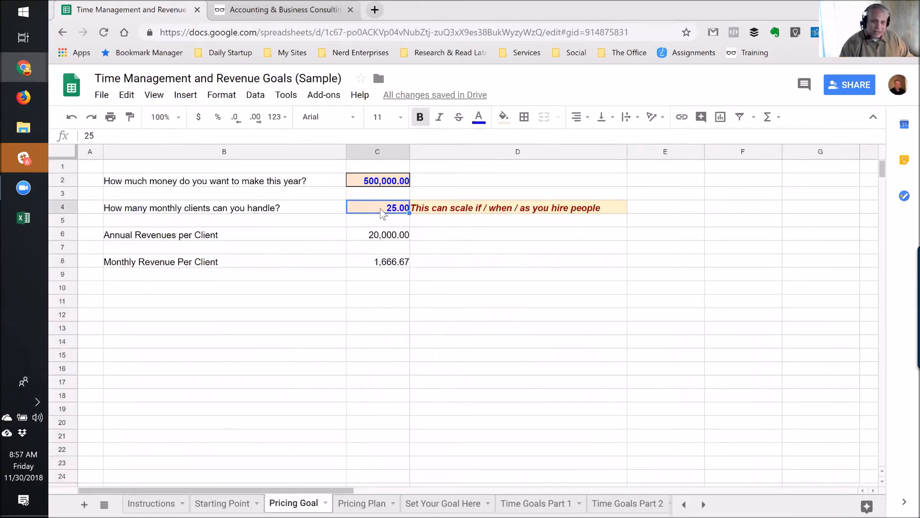
{"action": "left_click", "coordinate": [425, 212]}
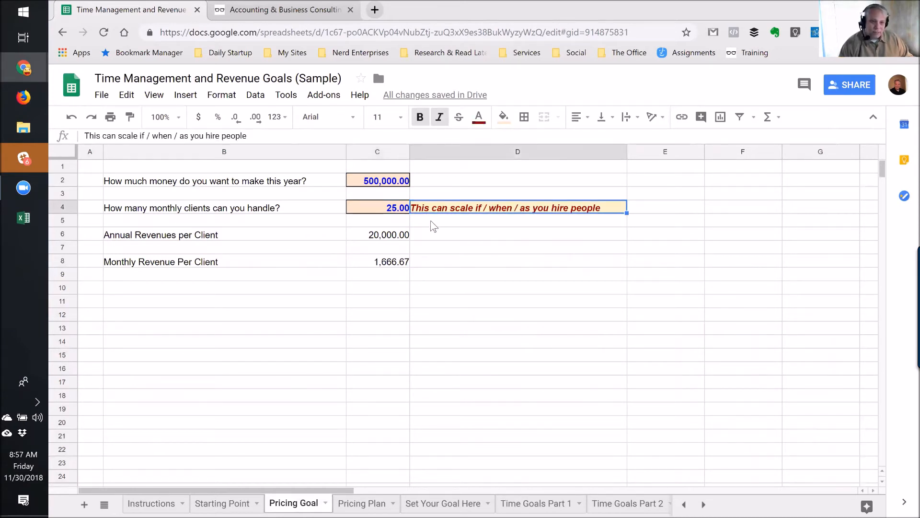
{"action": "left_click", "coordinate": [390, 213]}
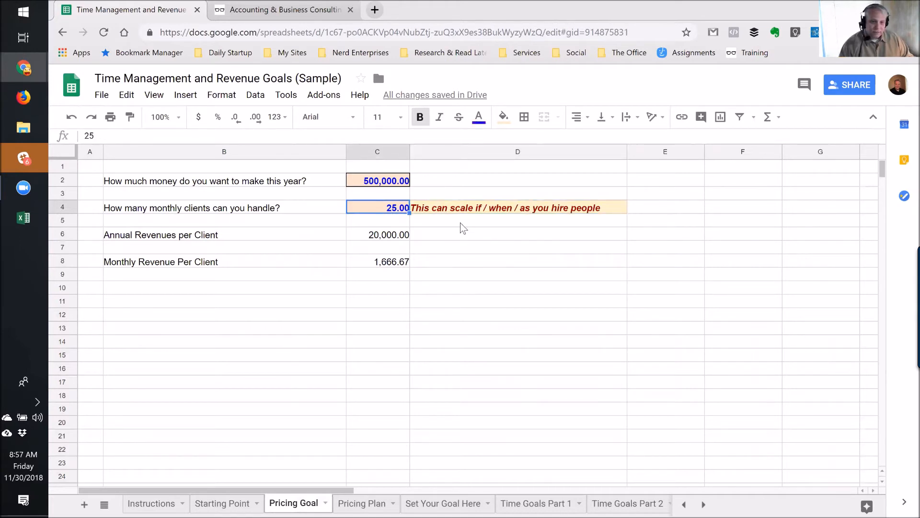
{"action": "left_click", "coordinate": [435, 263]}
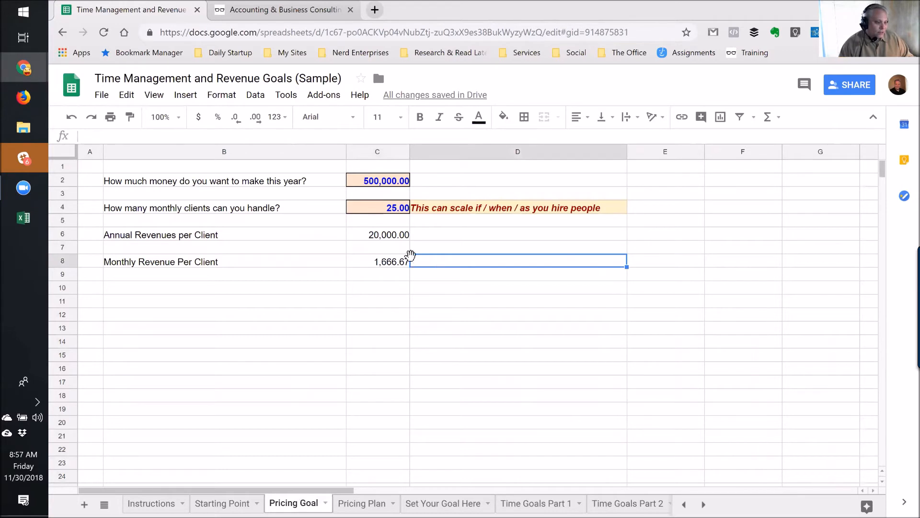
{"action": "left_click", "coordinate": [388, 211]}
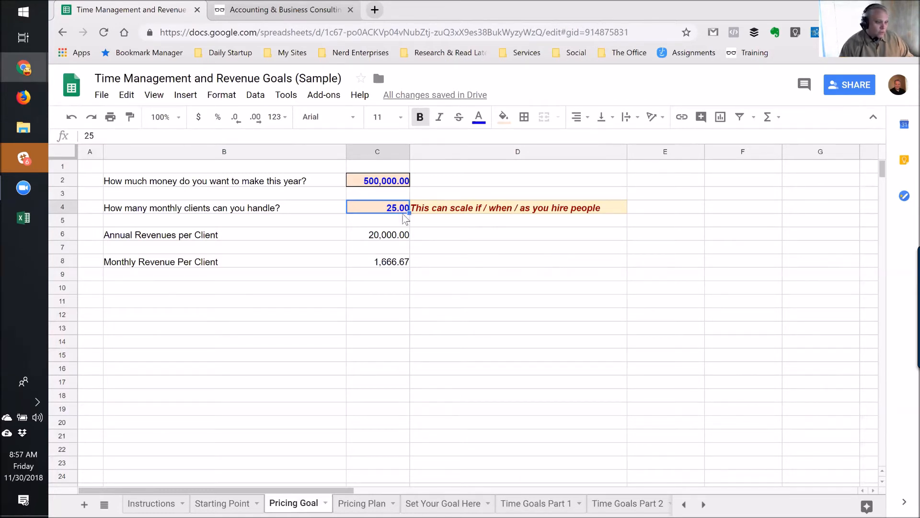
- Review the Annual Revenues per Client formula together with the yearly income target and the monthly client capacity
{"action": "left_click", "coordinate": [401, 242]}
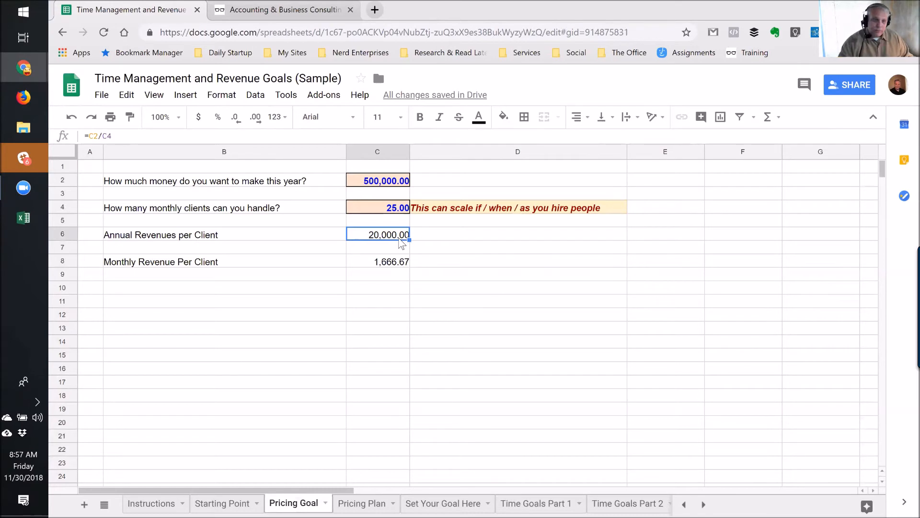
{"action": "left_click", "coordinate": [362, 185]}
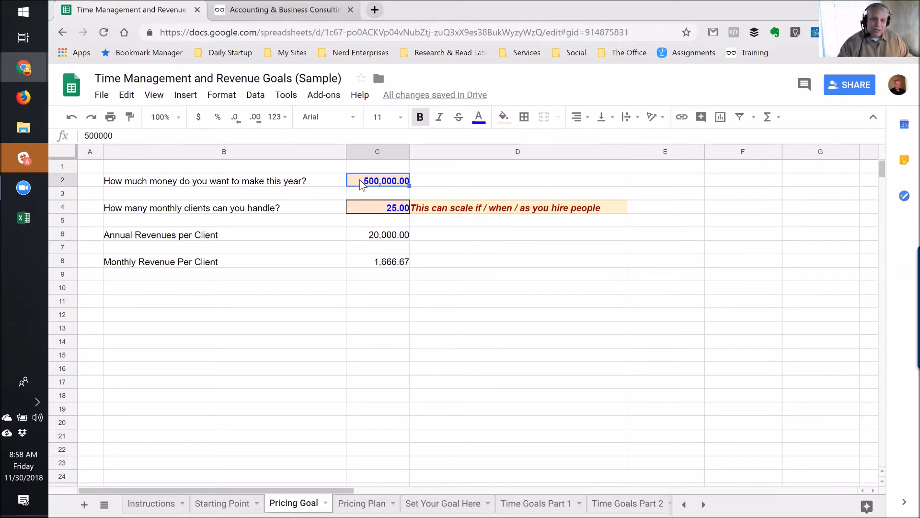
{"action": "left_click", "coordinate": [373, 209]}
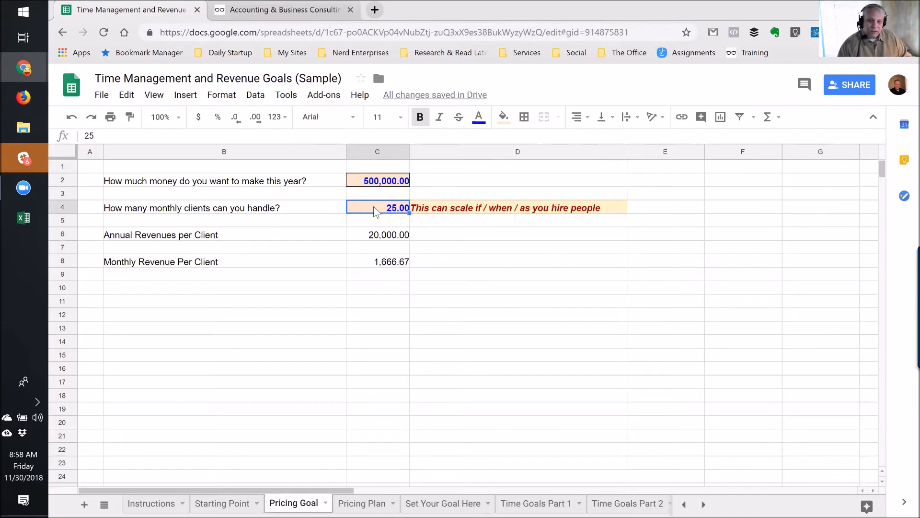
- Enter a monthly price of 1500 in cell C12 and a client count of 100 in C13 of the Pricing Goal sheet
{"action": "left_click", "coordinate": [387, 331]}
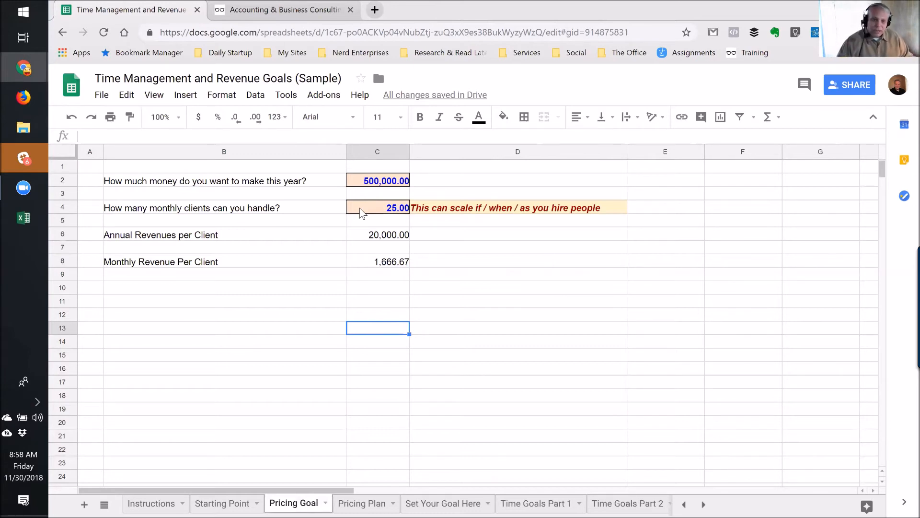
{"action": "left_click", "coordinate": [384, 316]}
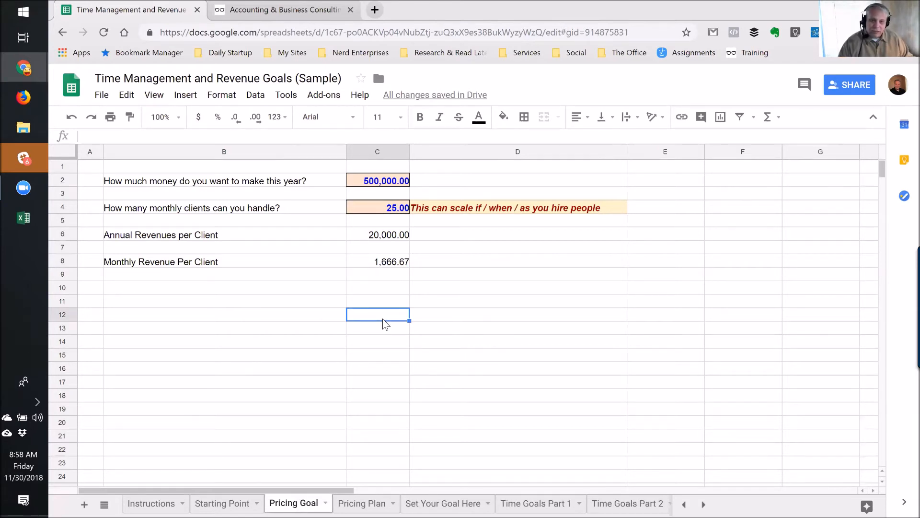
{"action": "type", "text": "1500"}
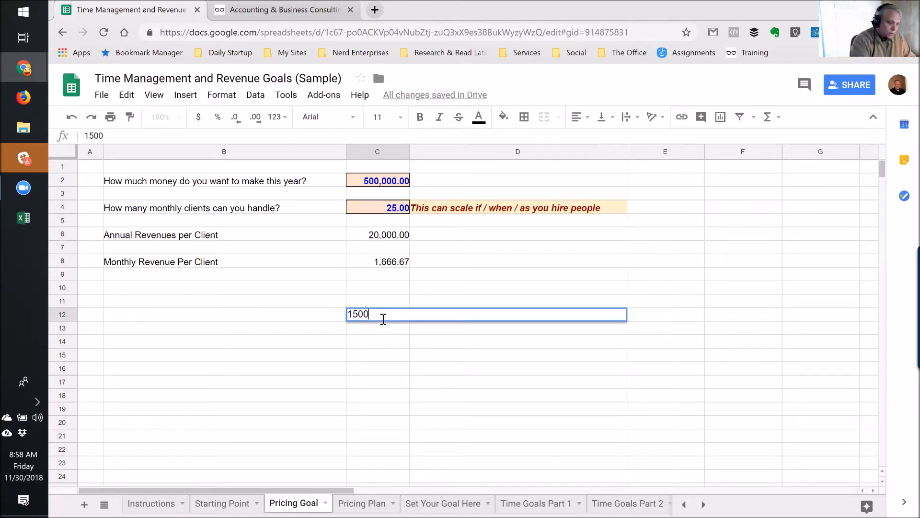
{"action": "key", "text": "Return"}
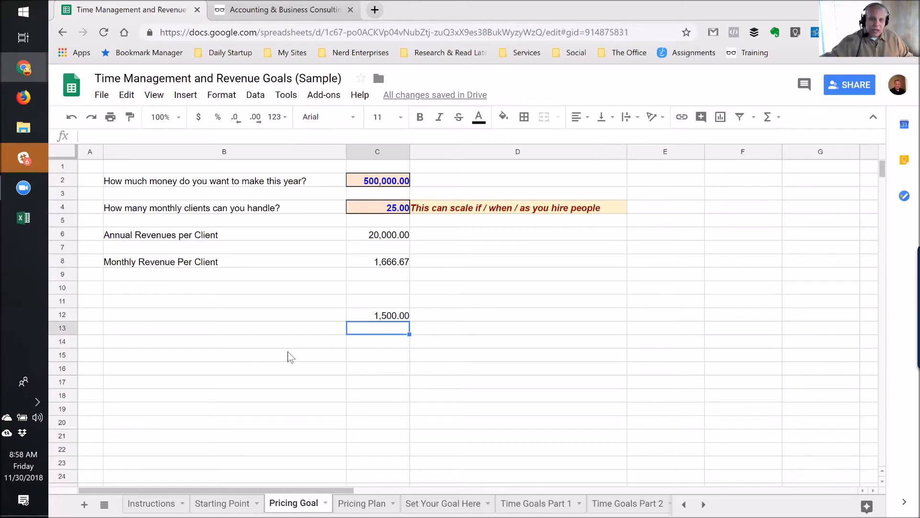
{"action": "type", "text": "100"}
{"action": "key", "text": "Return"}
{"action": "key", "text": "Return"}
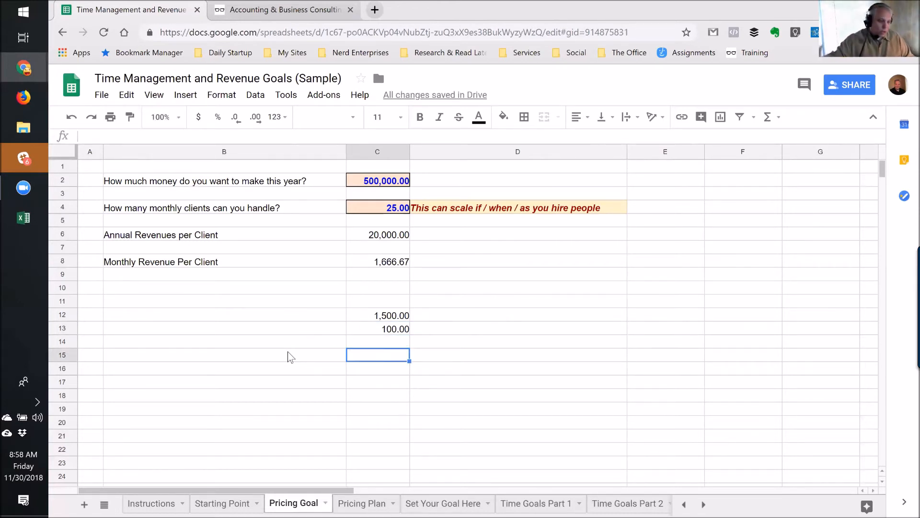
- Calculate the total monthly revenue in cell C15 by multiplying the price in C12 by the client count in C13
{"action": "type", "text": "="}
{"action": "key", "text": "Up"}
{"action": "key", "text": "Up"}
{"action": "key", "text": "Up"}
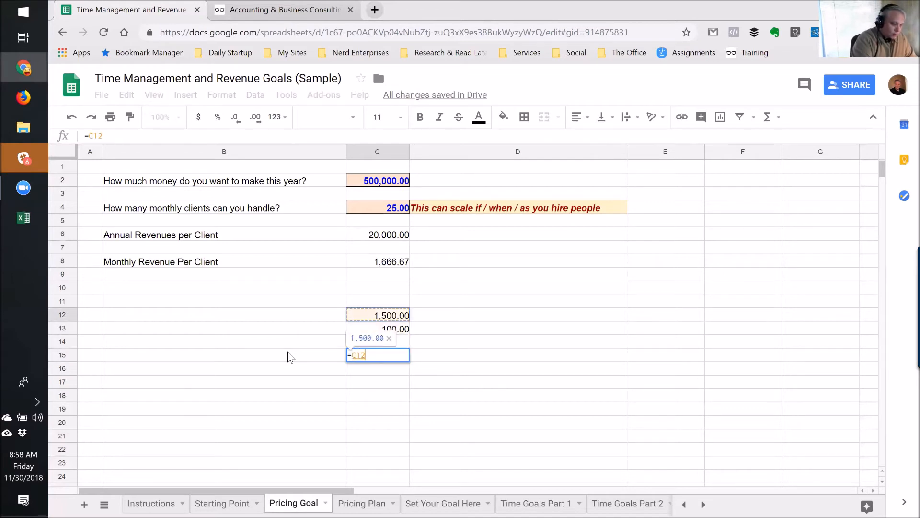
{"action": "type", "text": "/"}
{"action": "key", "text": "Up"}
{"action": "key", "text": "Up"}
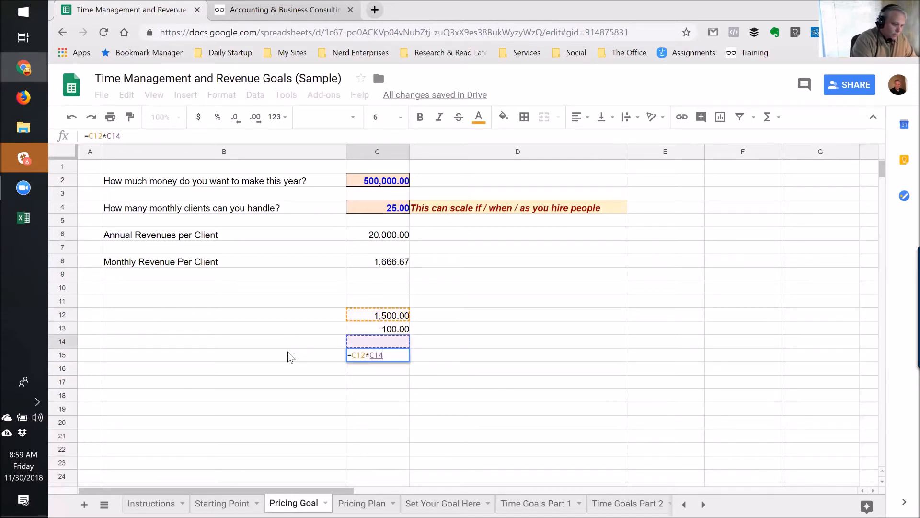
{"action": "key", "text": "Return"}
- Calculate the annual revenue in cell C17 by multiplying the monthly revenue in C15 by 12
{"action": "key", "text": "Up"}
{"action": "key", "text": "Down"}
{"action": "key", "text": "Down"}
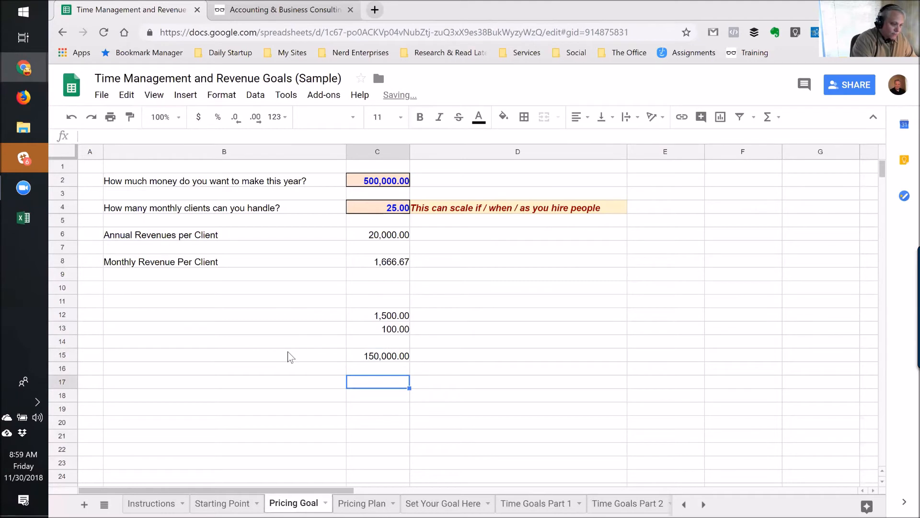
{"action": "type", "text": "+"}
{"action": "key", "text": "Up"}
{"action": "key", "text": "Up"}
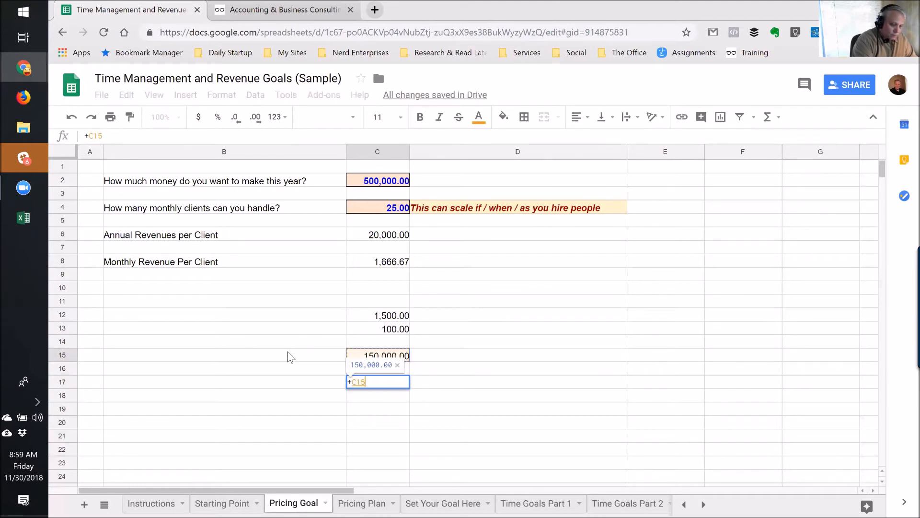
{"action": "type", "text": "*12"}
{"action": "key", "text": "Return"}
{"action": "key", "text": "Up"}
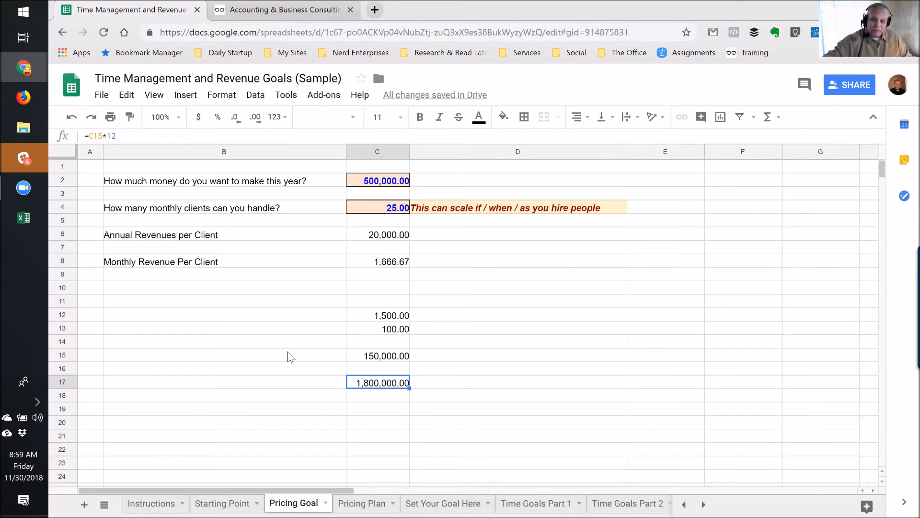
- Set the monthly price in cell C12 to 2500 and check the annual revenue in C17
{"action": "left_click", "coordinate": [379, 316]}
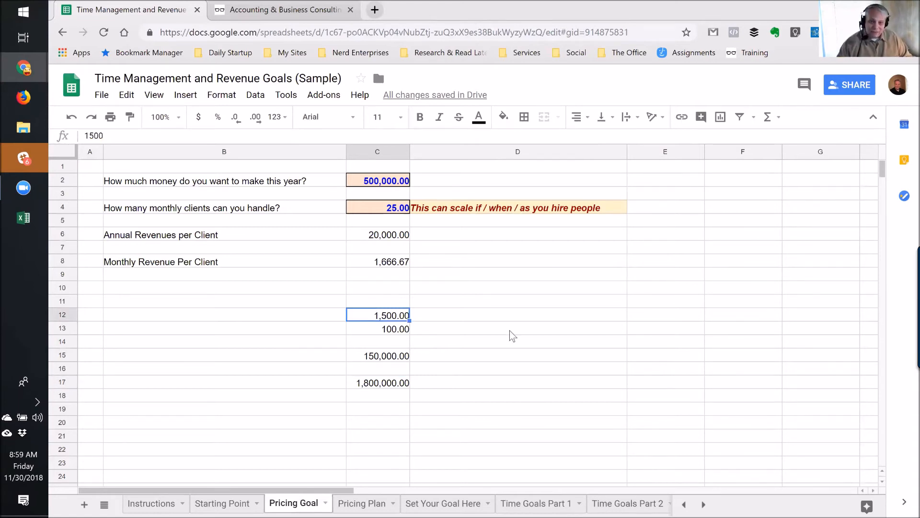
{"action": "type", "text": "2500"}
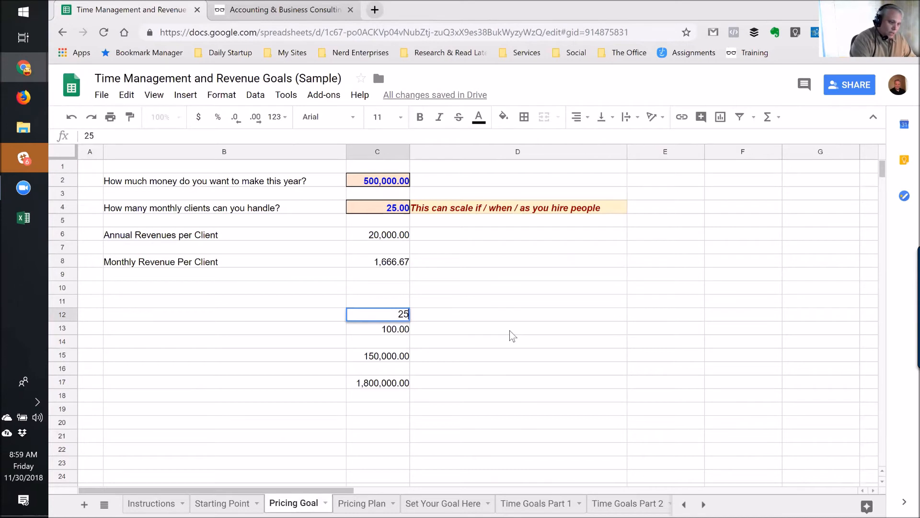
{"action": "key", "text": "Return"}
{"action": "key", "text": "Up"}
{"action": "key", "text": "Down"}
{"action": "key", "text": "Down"}
{"action": "key", "text": "Down"}
{"action": "key", "text": "Down"}
{"action": "key", "text": "Down"}
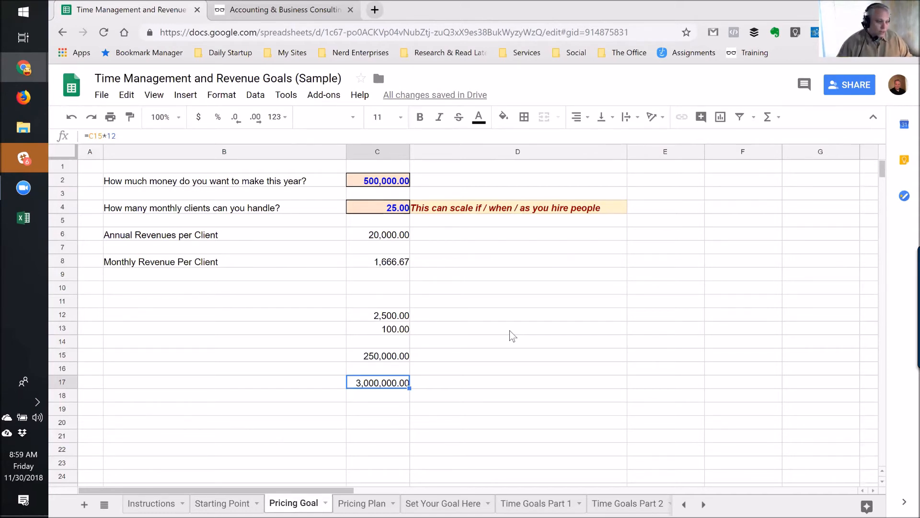
- Divide the client count in C13 by 25 in cell D13, using the formula =C13/25
{"action": "left_click", "coordinate": [405, 330]}
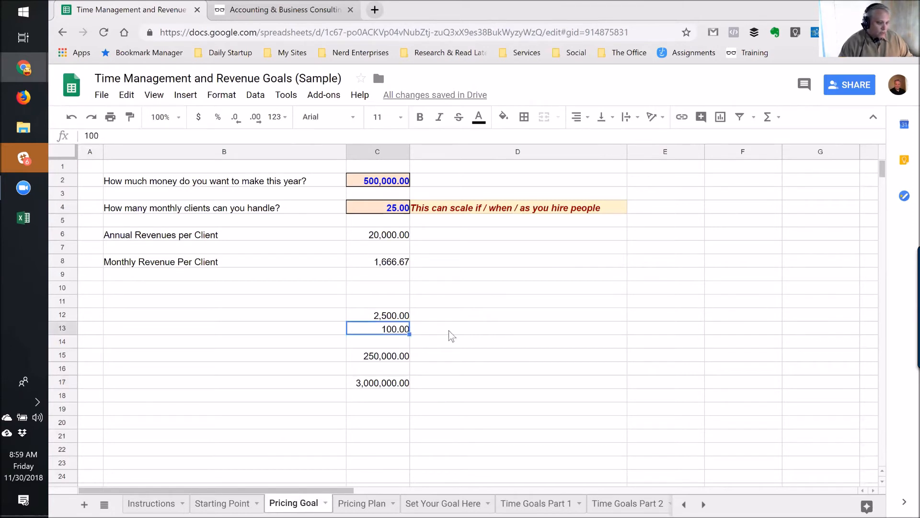
{"action": "left_click", "coordinate": [456, 337]}
{"action": "type", "text": "="}
{"action": "key", "text": "Left"}
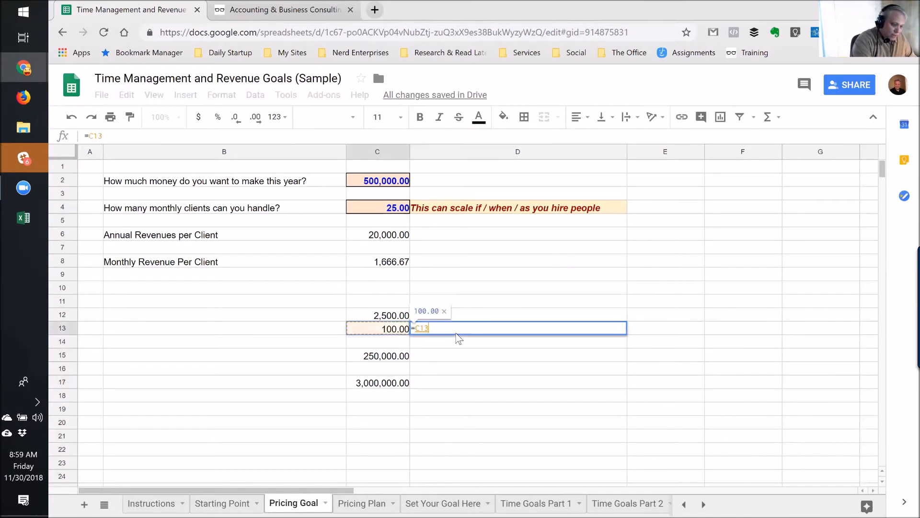
{"action": "type", "text": "/"}
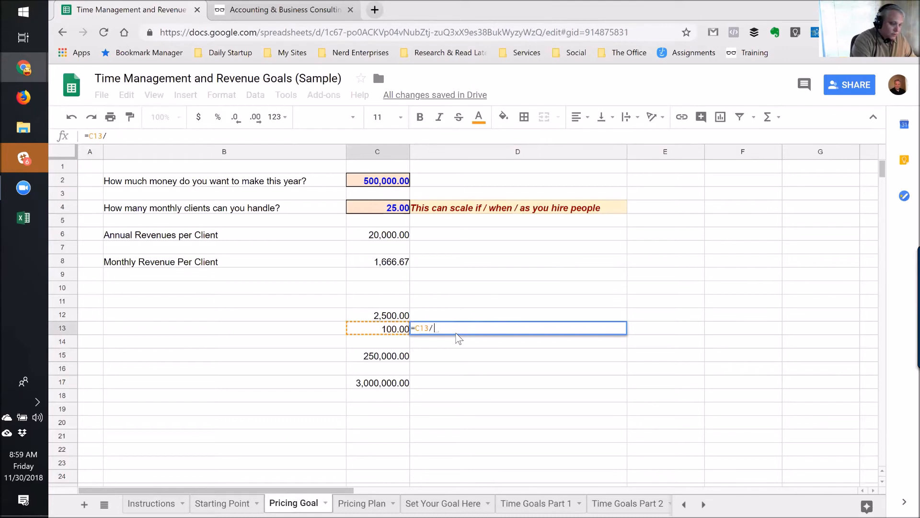
{"action": "type", "text": "25"}
{"action": "key", "text": "Return"}
{"action": "key", "text": "Up"}
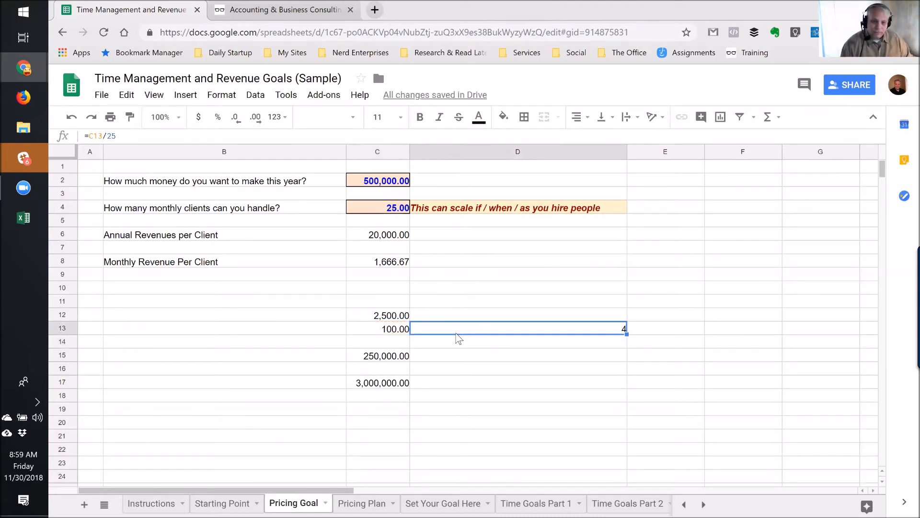
{"action": "key", "text": "Left"}
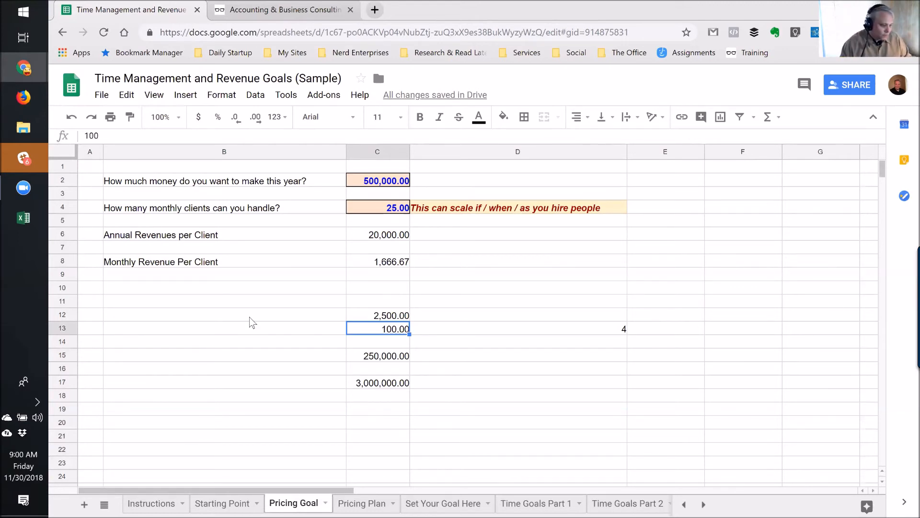
- View the Pricing Plan sheet and switch to the Nerd Enterprises pricing page to compare its plans and included services
{"action": "left_click", "coordinate": [355, 501]}
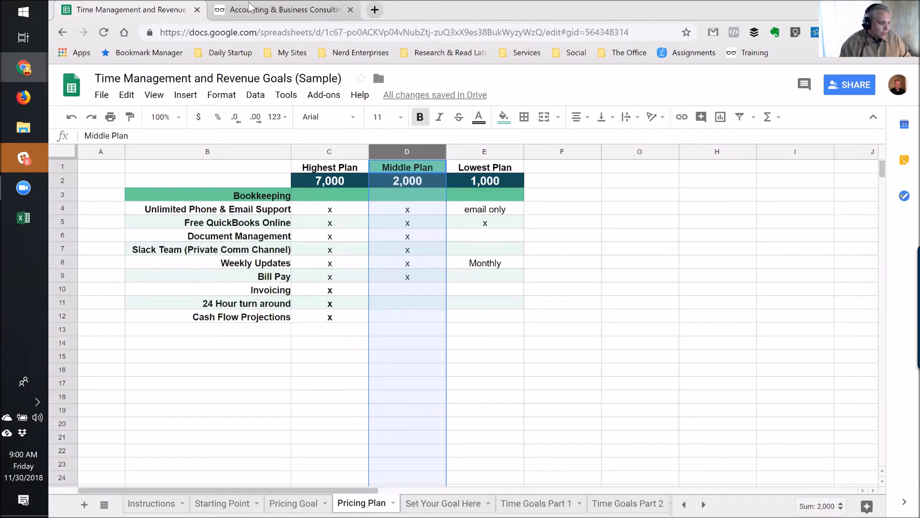
{"action": "left_click", "coordinate": [283, 9]}
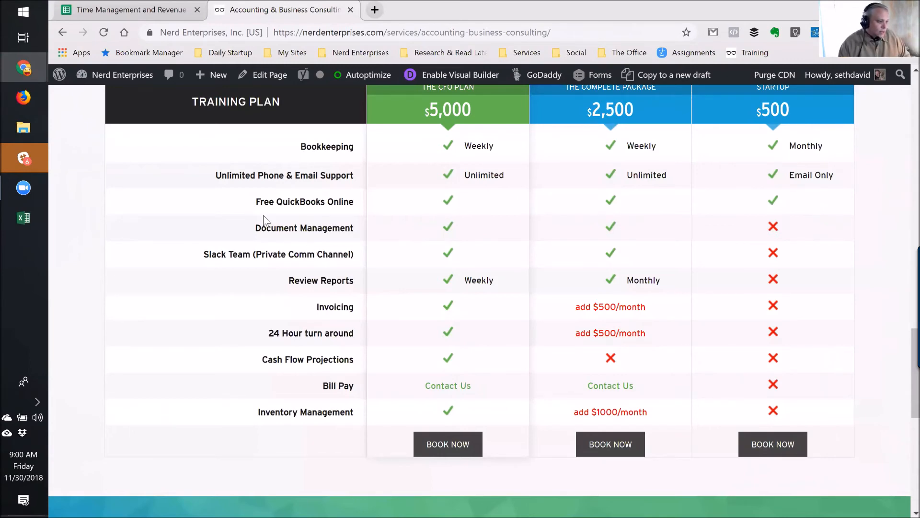
{"action": "scroll", "coordinate": [263, 215], "scroll_direction": "up", "scroll_amount": 1}
{"action": "scroll", "coordinate": [263, 215], "scroll_direction": "down", "scroll_amount": 1}
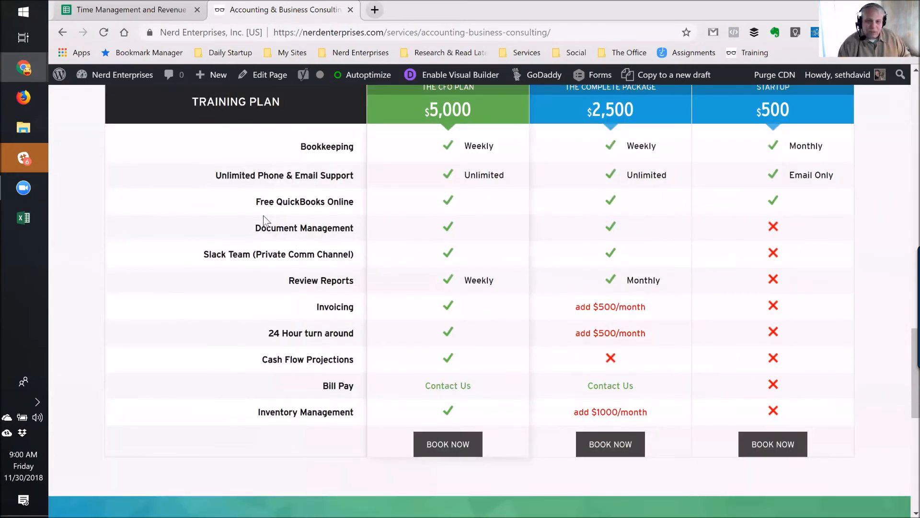